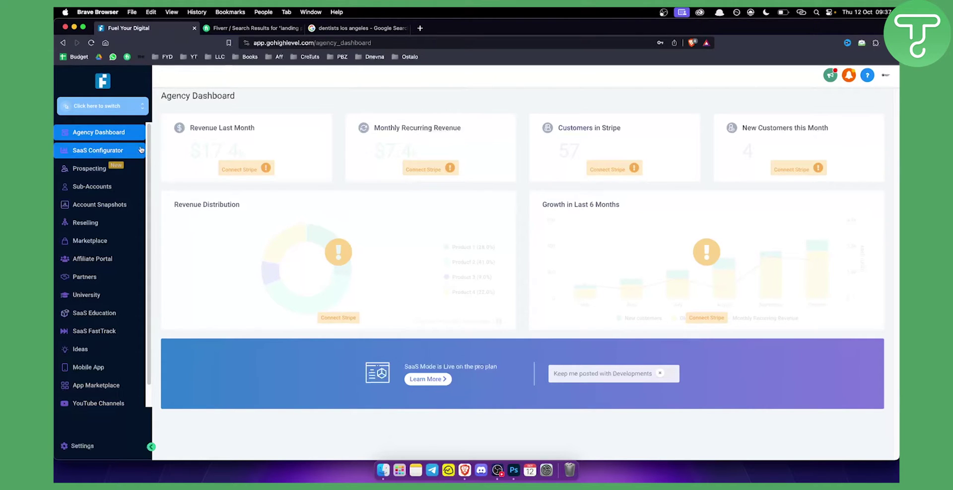
Step: Switch to the Gold's Gym sub-account and open the Websites list of its Sites area
{"action": "left_click", "coordinate": [118, 109]}
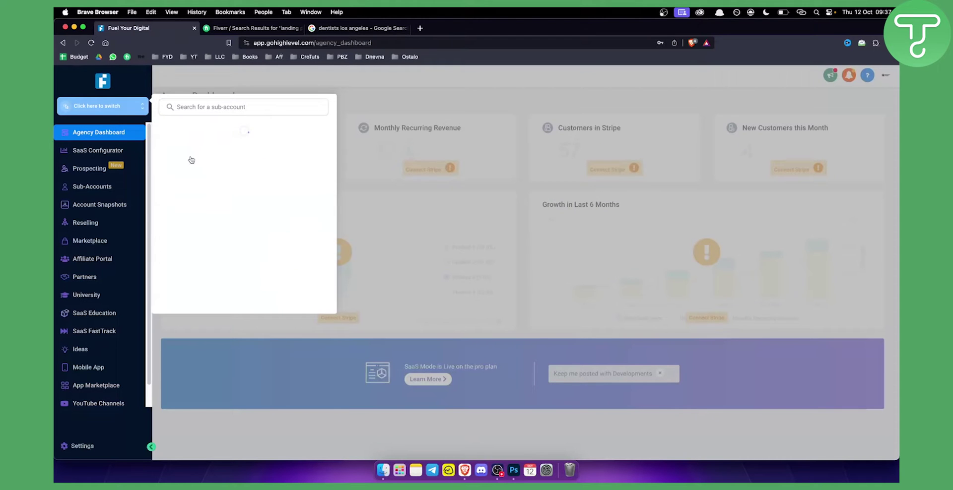
{"action": "left_click", "coordinate": [201, 155]}
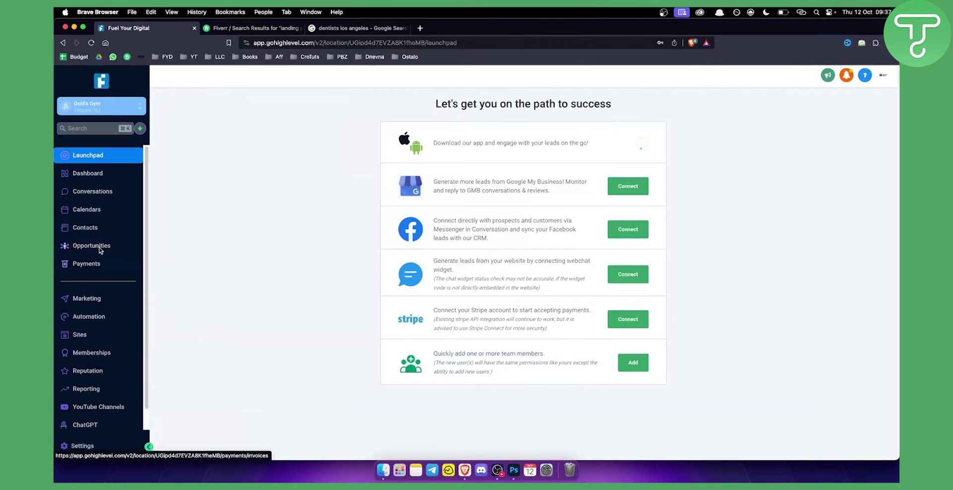
{"action": "left_click", "coordinate": [82, 335]}
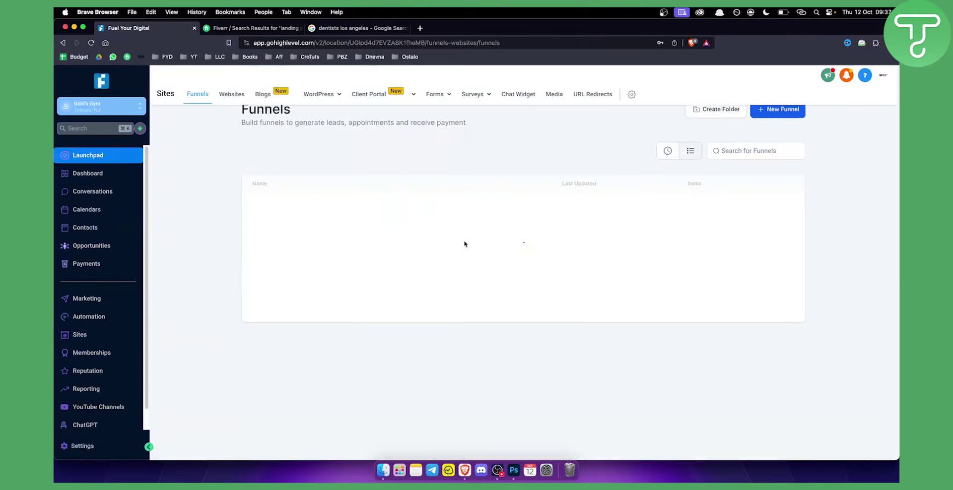
{"action": "left_click", "coordinate": [228, 95]}
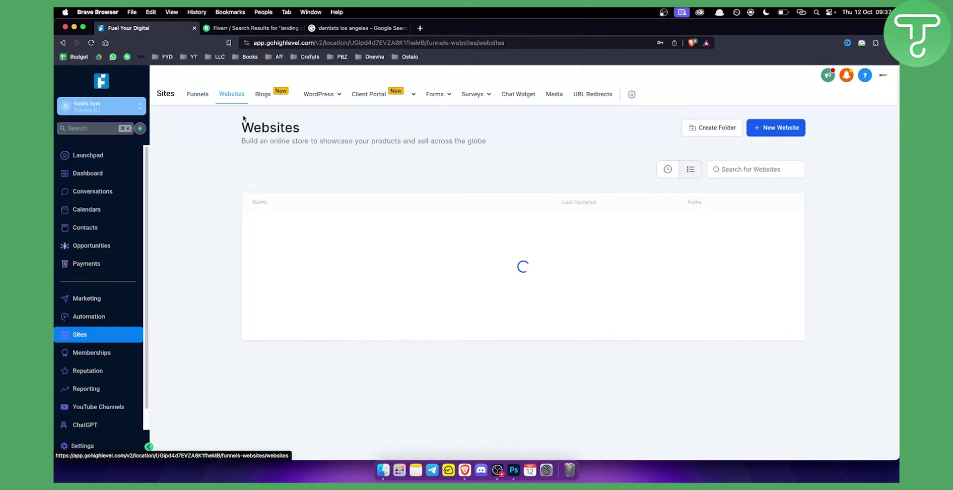
Step: Start a new website from templates and continue to the template library
{"action": "left_click", "coordinate": [772, 134]}
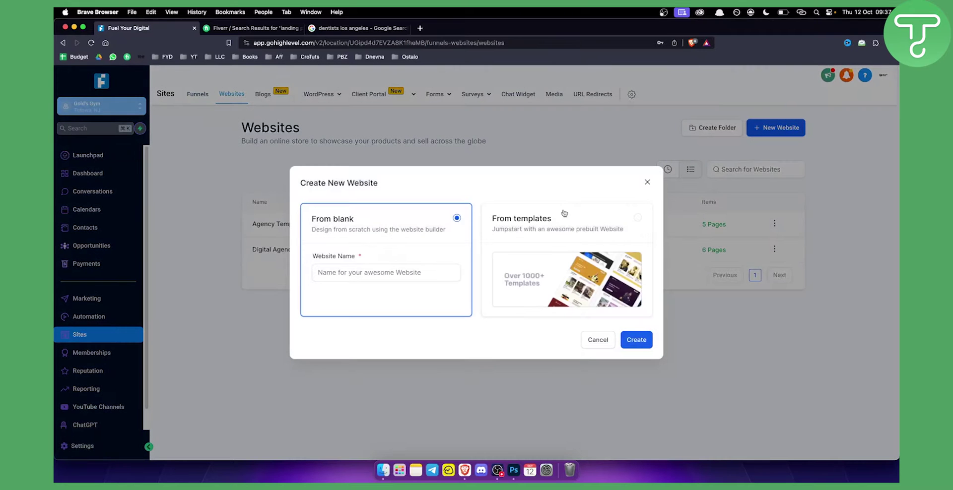
{"action": "left_click", "coordinate": [531, 227]}
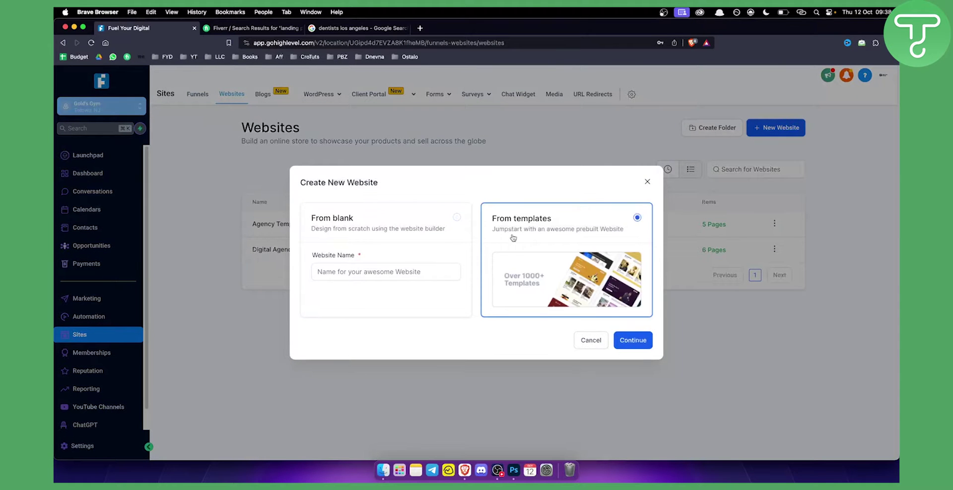
{"action": "left_click", "coordinate": [634, 340]}
{"action": "mouse_move", "coordinate": [564, 333]}
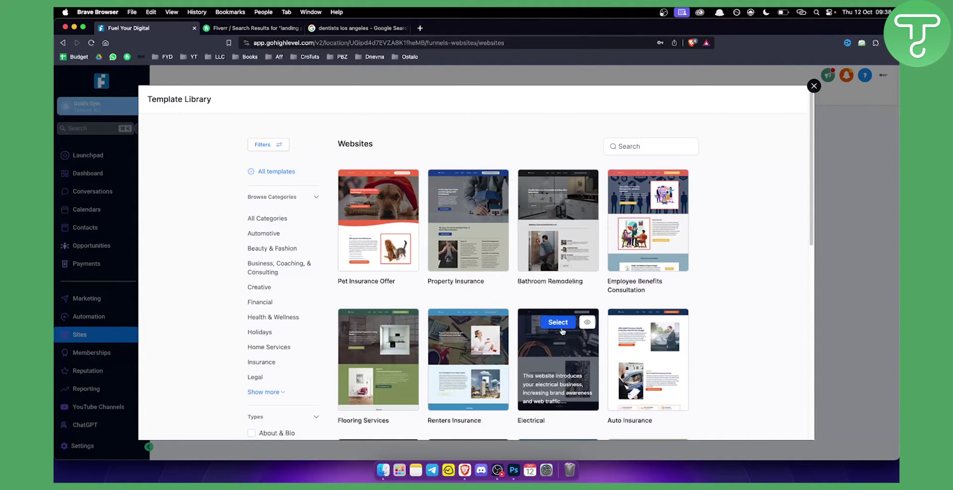
Step: Search the website template library for "dentist"
{"action": "left_click", "coordinate": [658, 150]}
{"action": "type", "text": "dent"}
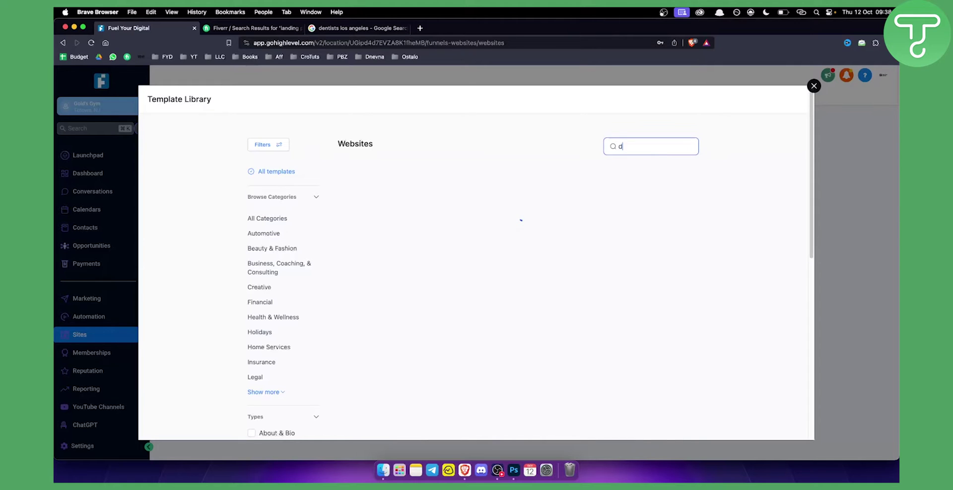
{"action": "key", "text": "BackSpace"}
{"action": "key", "text": "BackSpace"}
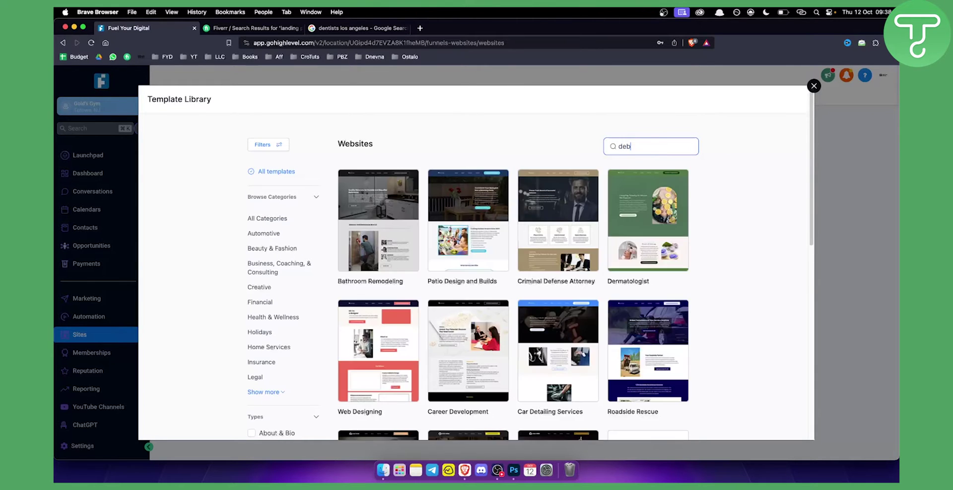
{"action": "type", "text": "ntist"}
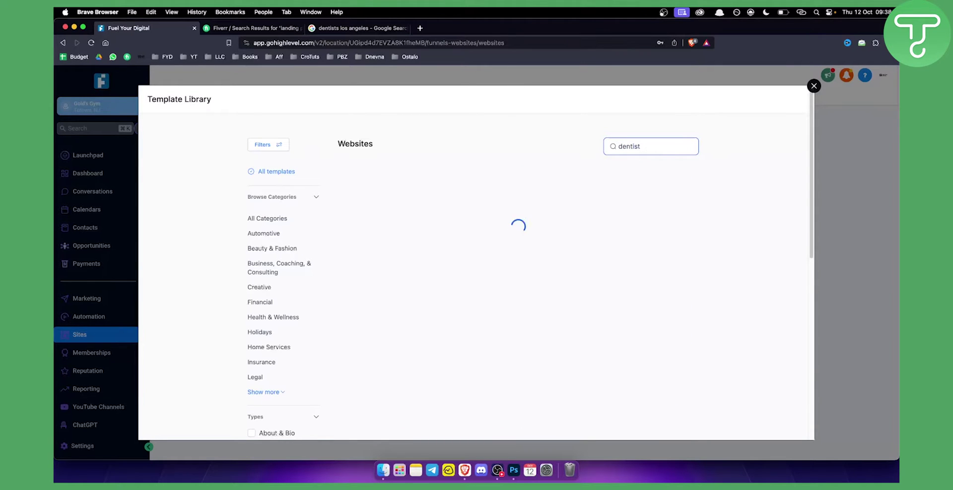
Step: Preview the Dentistry Care template, examine its page sections from header to team area, and close the template library
{"action": "mouse_move", "coordinate": [396, 227]}
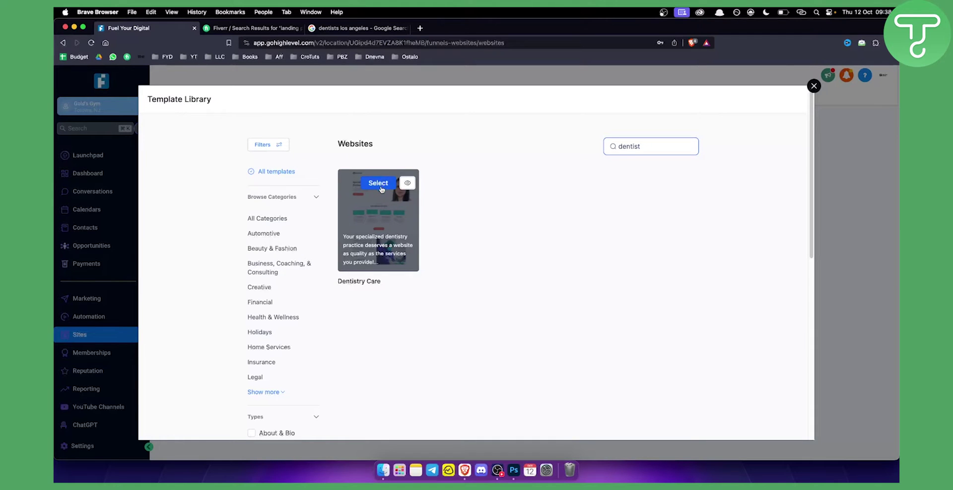
{"action": "left_click", "coordinate": [404, 187]}
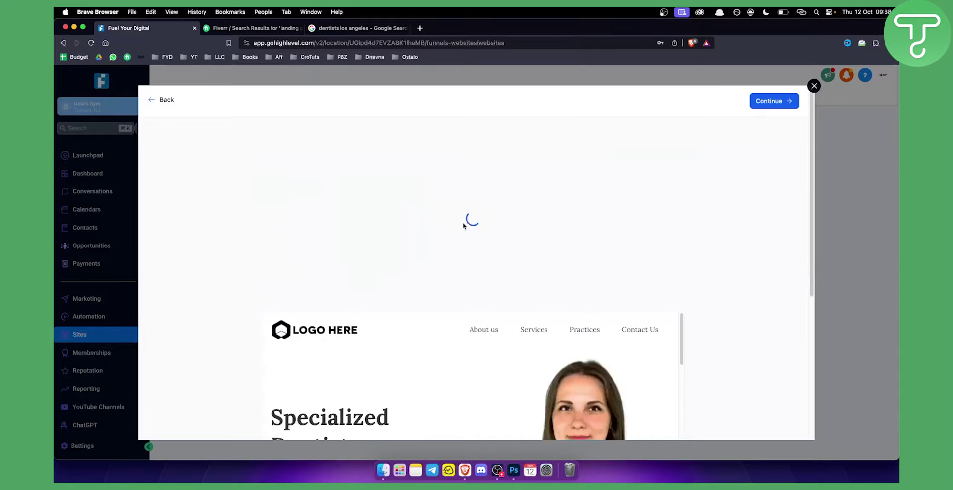
{"action": "scroll", "coordinate": [618, 244], "scroll_direction": "down", "scroll_amount": 6}
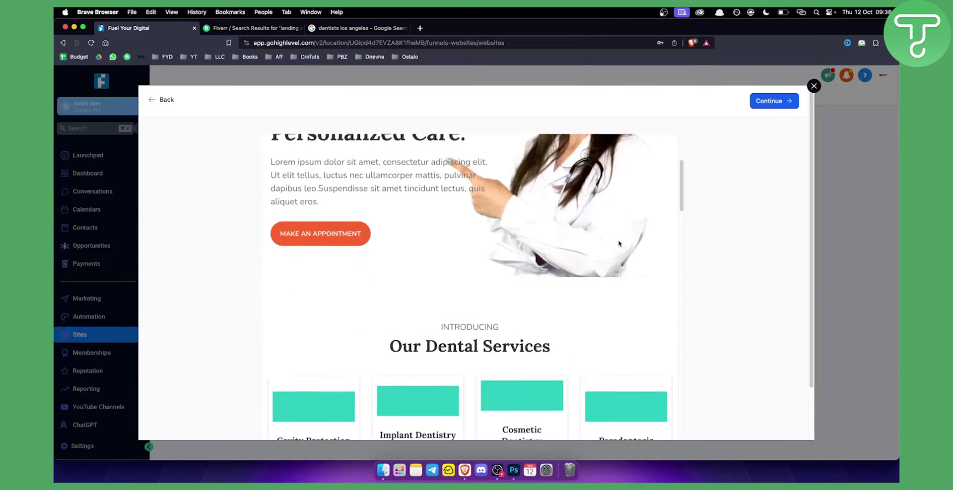
{"action": "scroll", "coordinate": [618, 244], "scroll_direction": "down", "scroll_amount": 10}
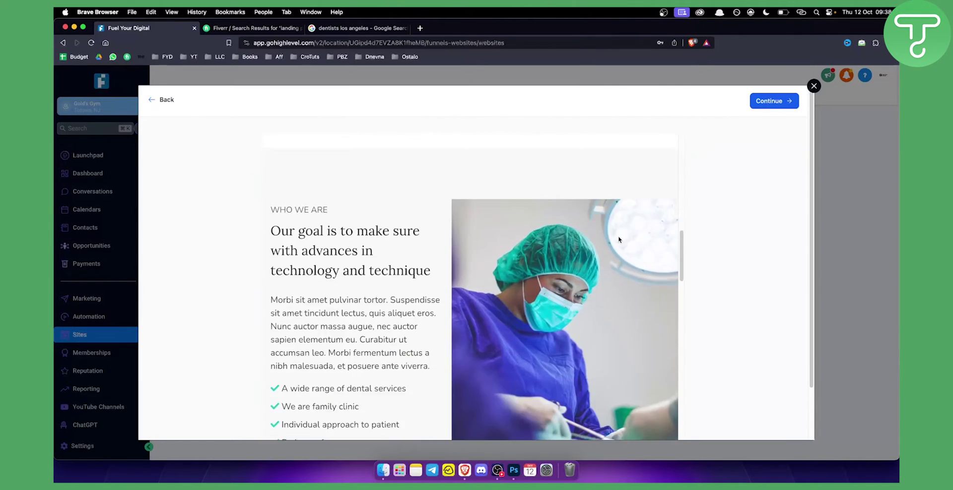
{"action": "scroll", "coordinate": [619, 239], "scroll_direction": "down", "scroll_amount": 12}
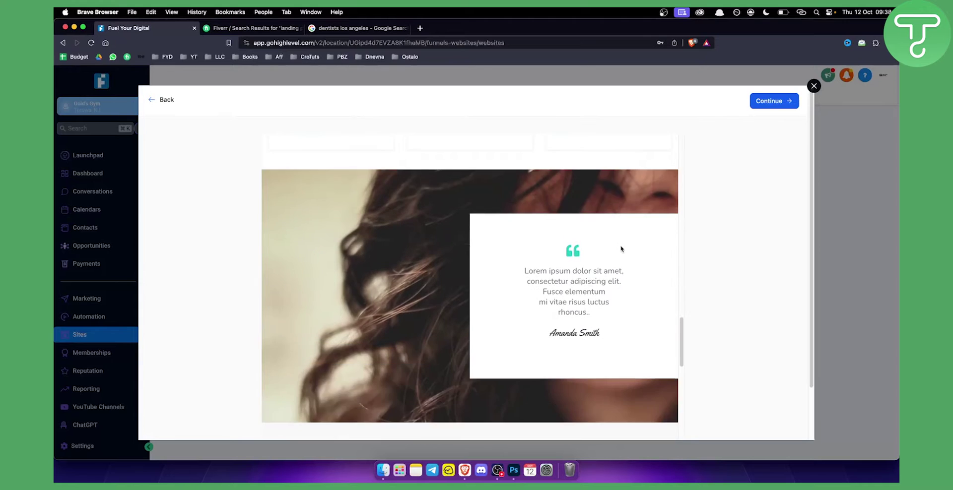
{"action": "scroll", "coordinate": [618, 245], "scroll_direction": "down", "scroll_amount": 3}
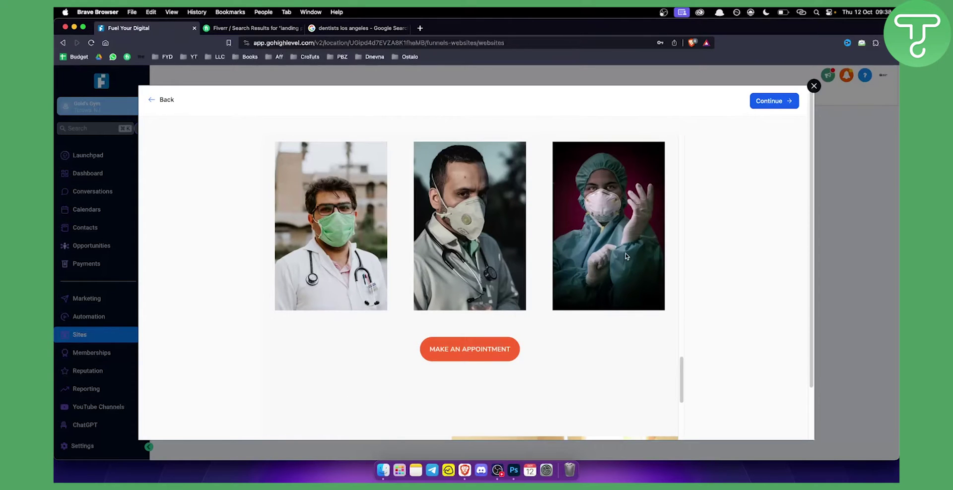
{"action": "scroll", "coordinate": [625, 257], "scroll_direction": "up", "scroll_amount": 20}
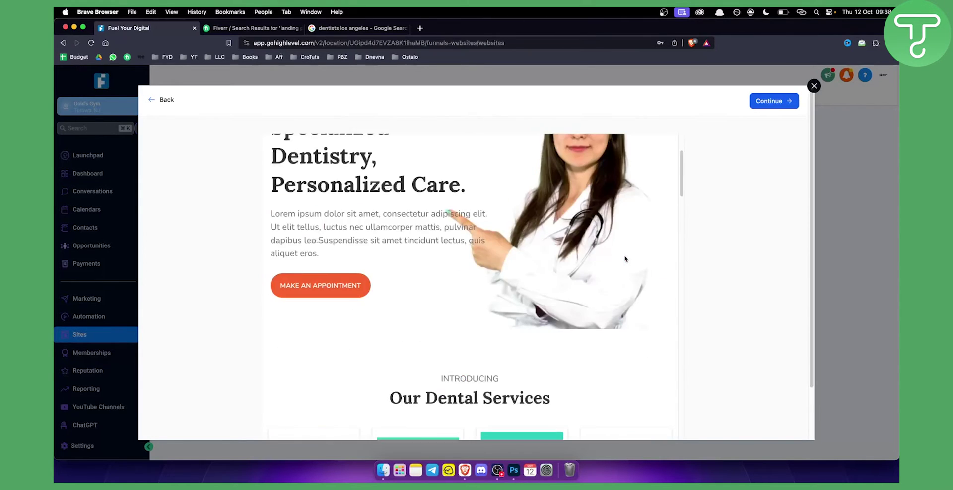
{"action": "scroll", "coordinate": [623, 258], "scroll_direction": "up", "scroll_amount": 2}
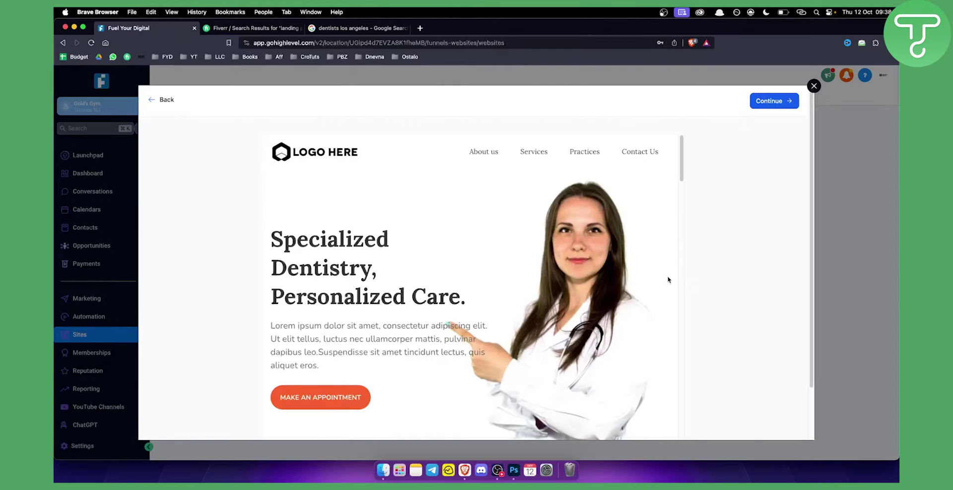
{"action": "scroll", "coordinate": [640, 280], "scroll_direction": "down", "scroll_amount": 10}
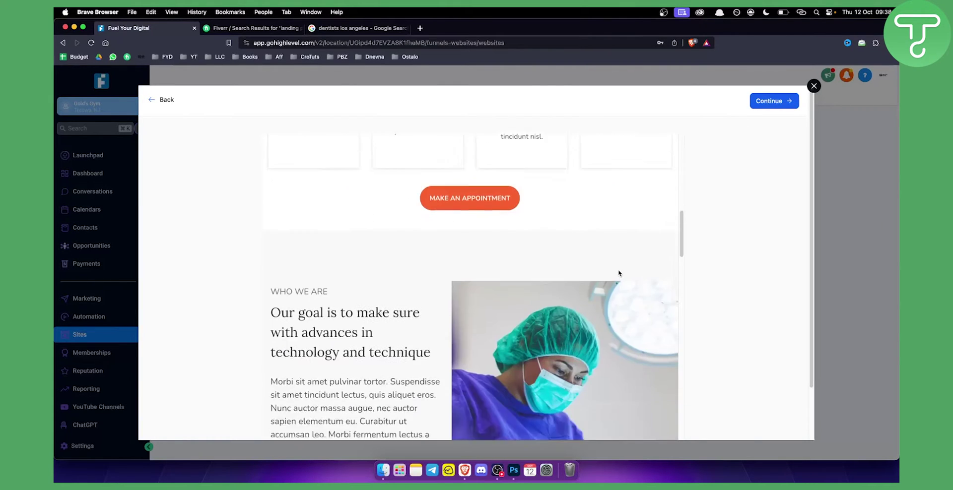
{"action": "scroll", "coordinate": [611, 275], "scroll_direction": "down", "scroll_amount": 8}
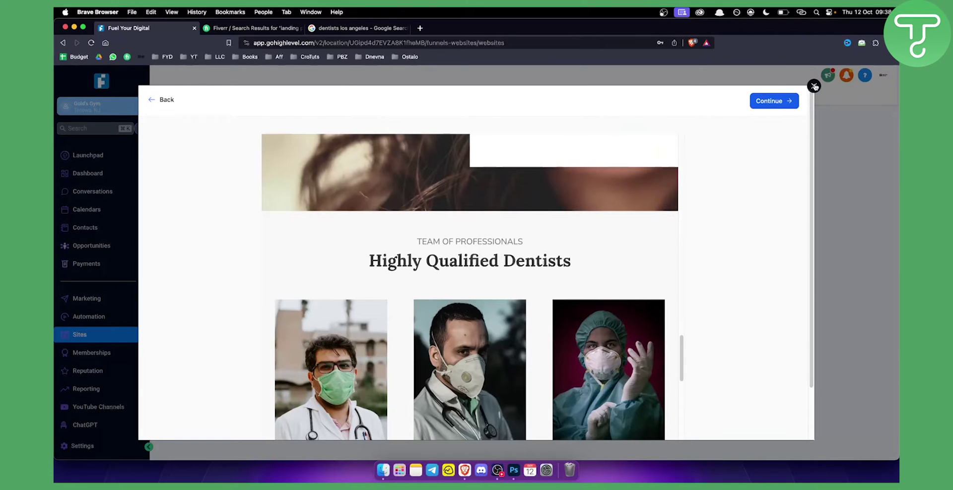
{"action": "left_click", "coordinate": [813, 87]}
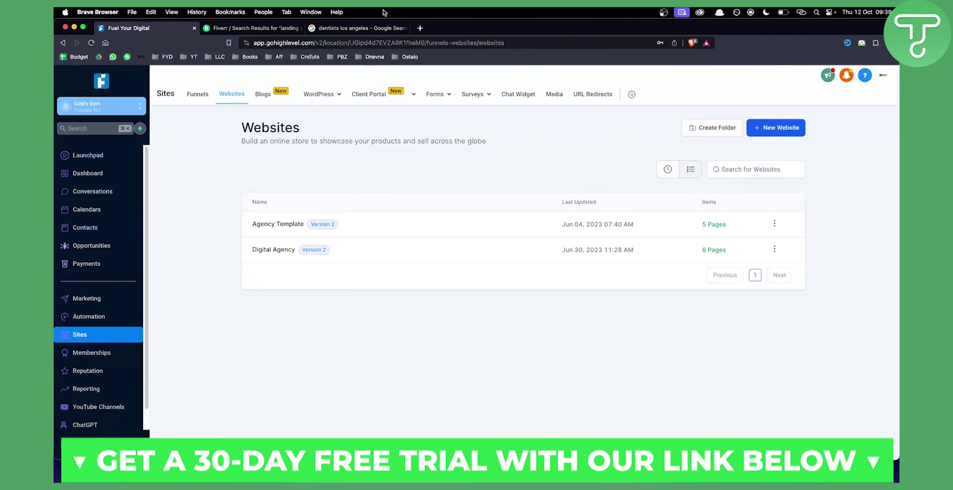
Step: Switch to the Google results for "dentists los angeles" and open the full list of places
{"action": "left_click", "coordinate": [370, 27]}
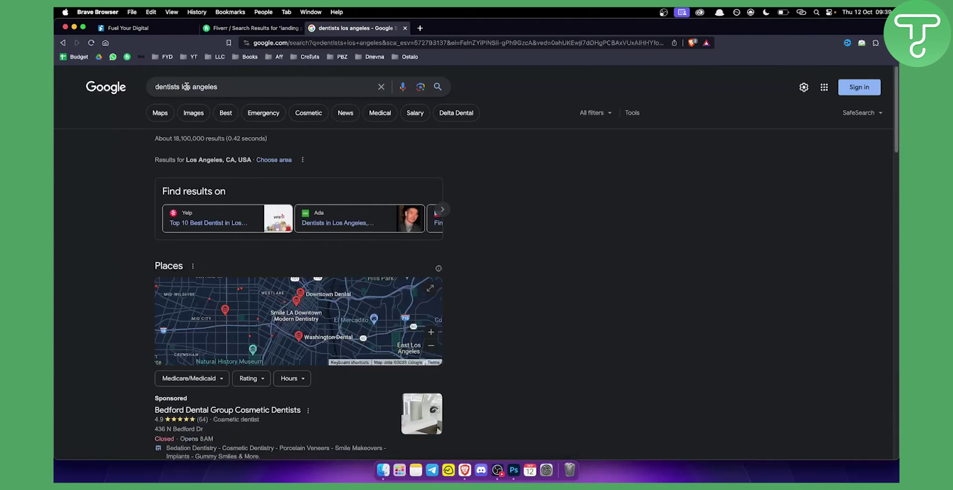
{"action": "left_click_drag", "start_coordinate": [179, 87], "coordinate": [228, 87]}
{"action": "left_click", "coordinate": [223, 87]}
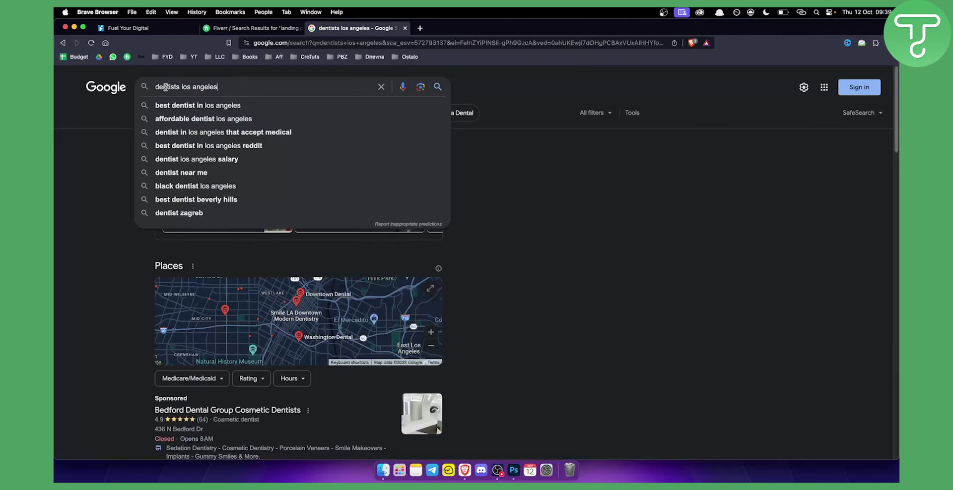
{"action": "left_click", "coordinate": [88, 166]}
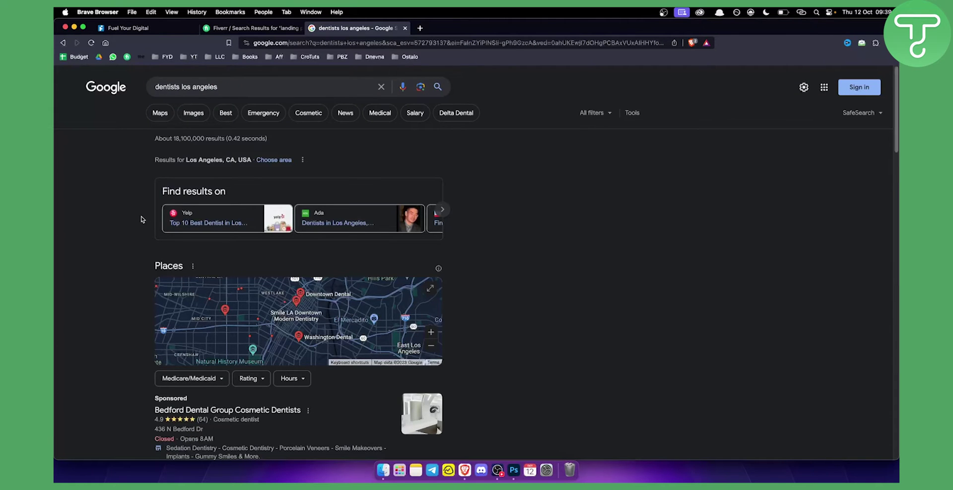
{"action": "scroll", "coordinate": [126, 225], "scroll_direction": "down", "scroll_amount": 5}
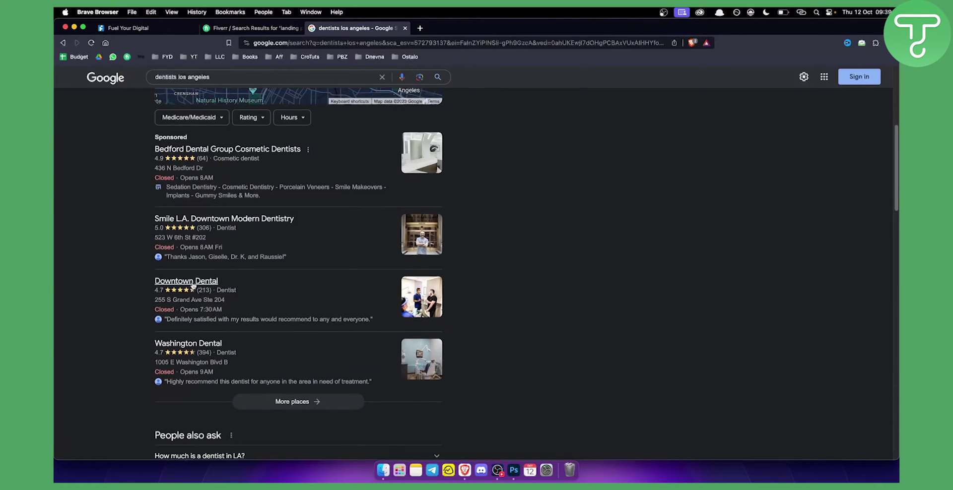
{"action": "left_click", "coordinate": [324, 404]}
{"action": "scroll", "coordinate": [180, 259], "scroll_direction": "down", "scroll_amount": 2}
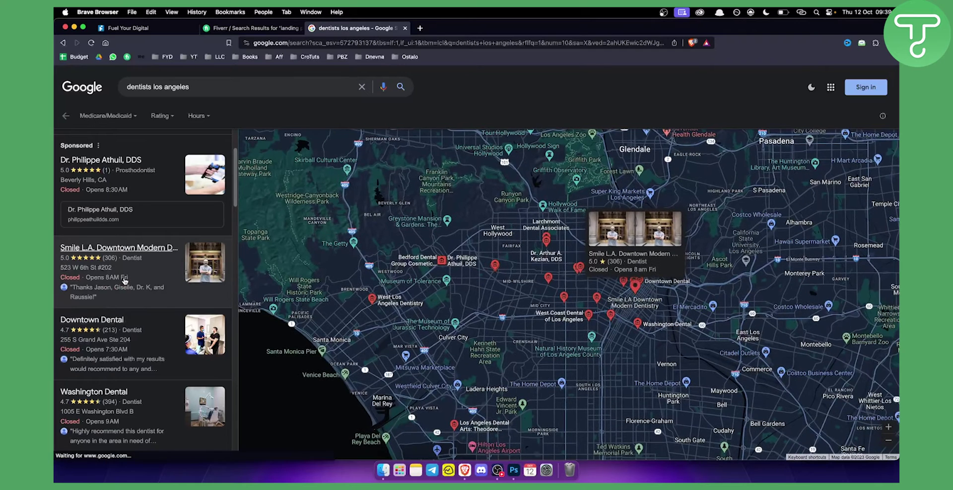
Step: Open the website of Smile L.A. Downtown Modern Dentistry, look over its homepage and hide the live chat
{"action": "left_click", "coordinate": [124, 281]}
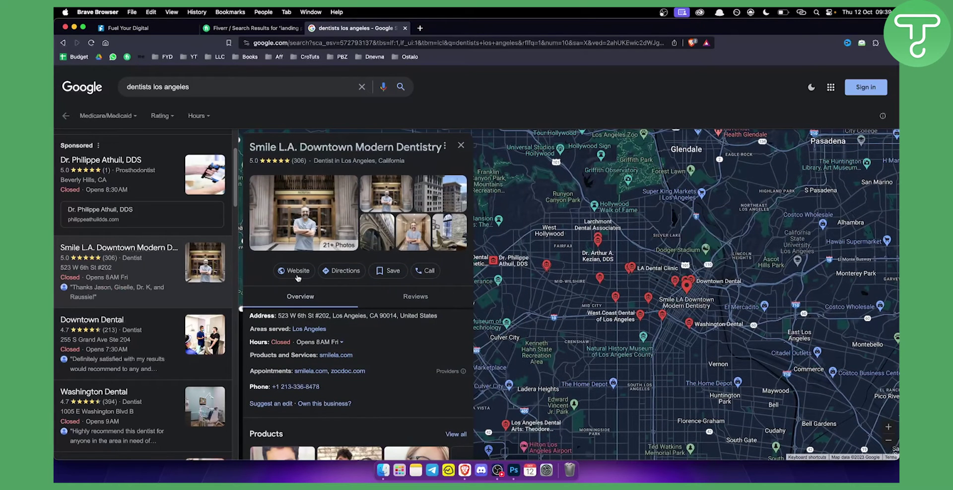
{"action": "left_click", "coordinate": [294, 276]}
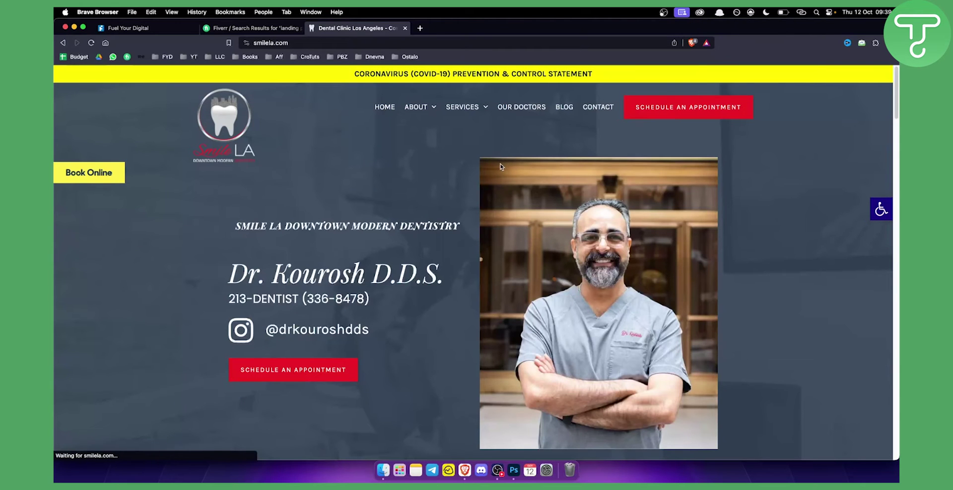
{"action": "scroll", "coordinate": [575, 262], "scroll_direction": "down", "scroll_amount": 3}
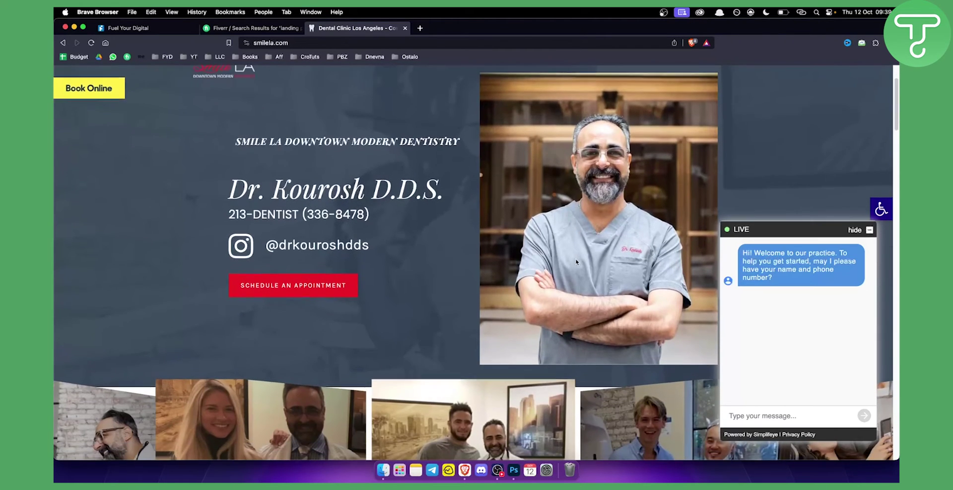
{"action": "scroll", "coordinate": [576, 262], "scroll_direction": "down", "scroll_amount": 6}
{"action": "scroll", "coordinate": [488, 307], "scroll_direction": "up", "scroll_amount": 9}
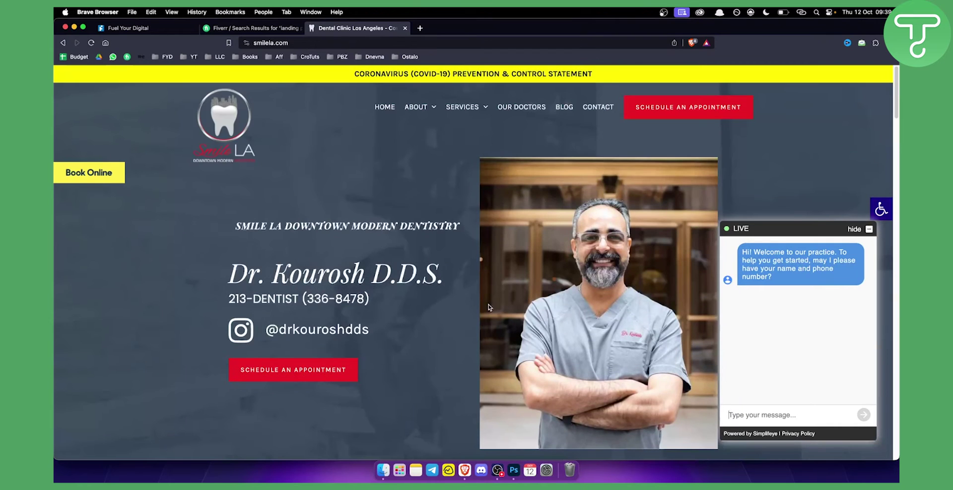
{"action": "left_click", "coordinate": [868, 229]}
Step: Find the clinic's contact details at the end of its homepage and select the e-mail address
{"action": "mouse_move", "coordinate": [601, 110]}
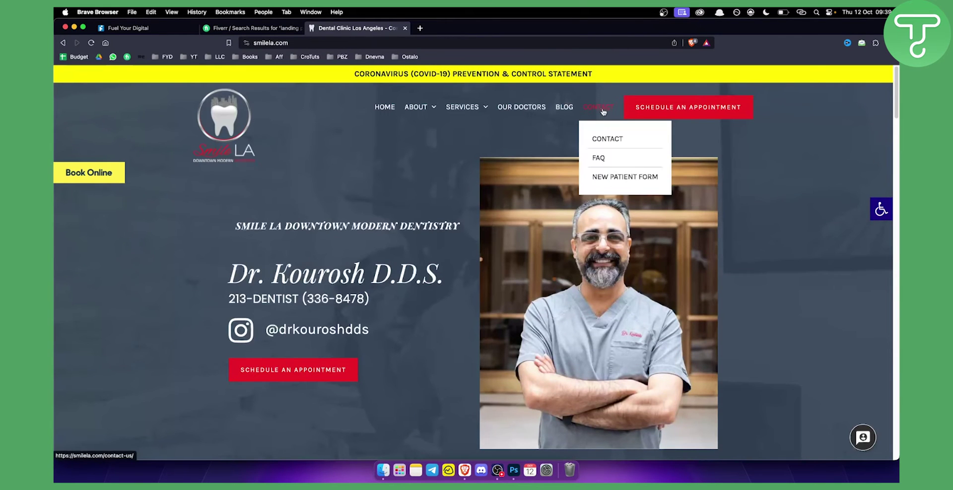
{"action": "scroll", "coordinate": [823, 372], "scroll_direction": "down", "scroll_amount": 20}
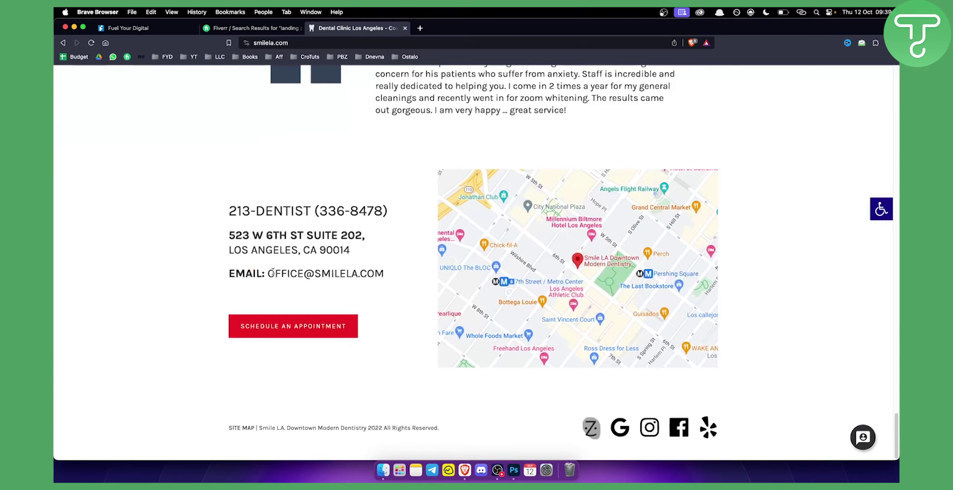
{"action": "left_click_drag", "start_coordinate": [268, 274], "coordinate": [385, 273]}
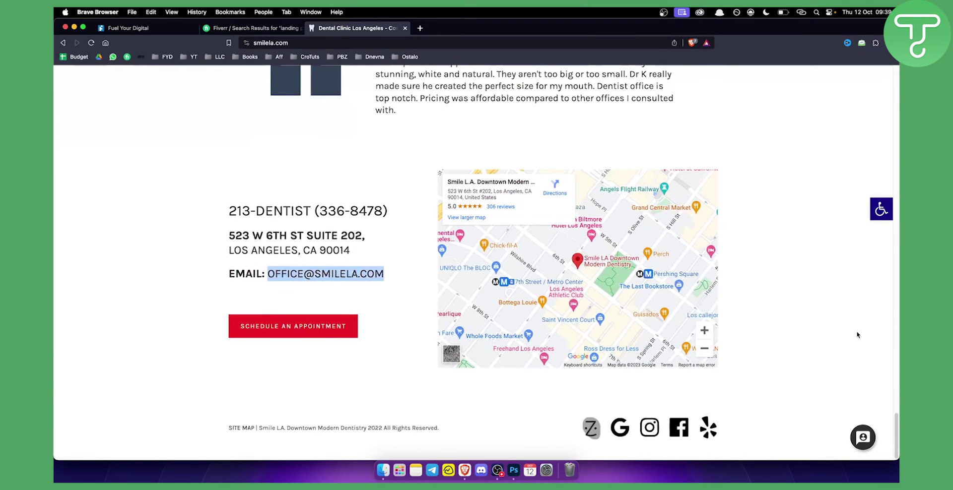
{"action": "right_click", "coordinate": [305, 270]}
{"action": "left_click", "coordinate": [318, 291]}
{"action": "left_click", "coordinate": [274, 276]}
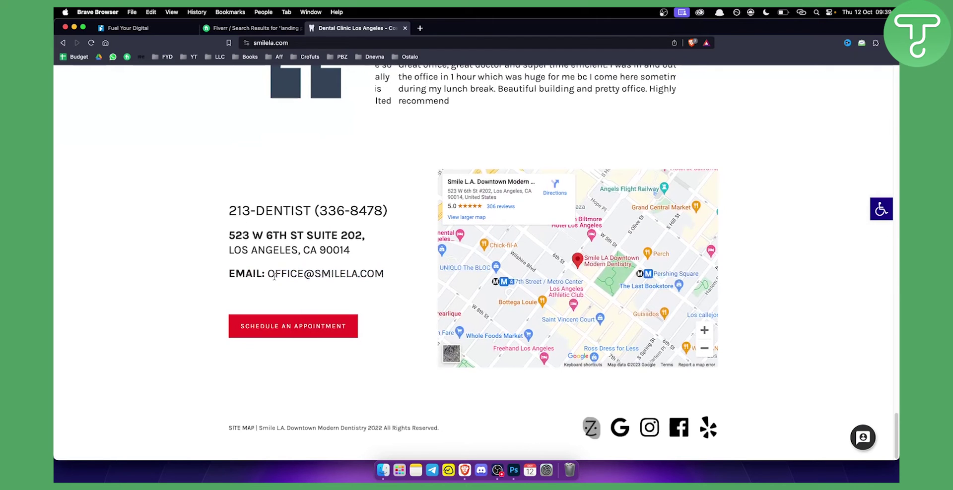
{"action": "left_click_drag", "start_coordinate": [268, 274], "coordinate": [390, 275]}
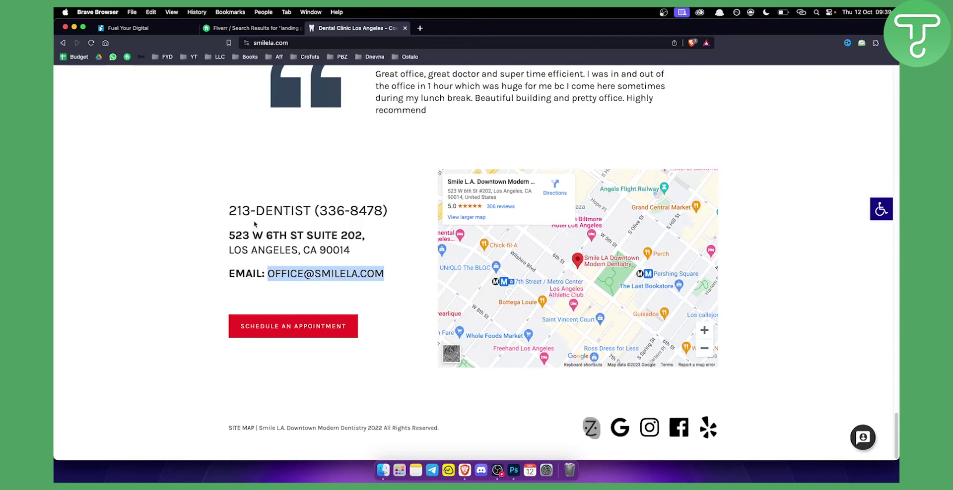
Step: Highlight the clinic's phone number in the contact section, clear the selection and return to the Before & After gallery
{"action": "left_click_drag", "start_coordinate": [230, 211], "coordinate": [381, 211]}
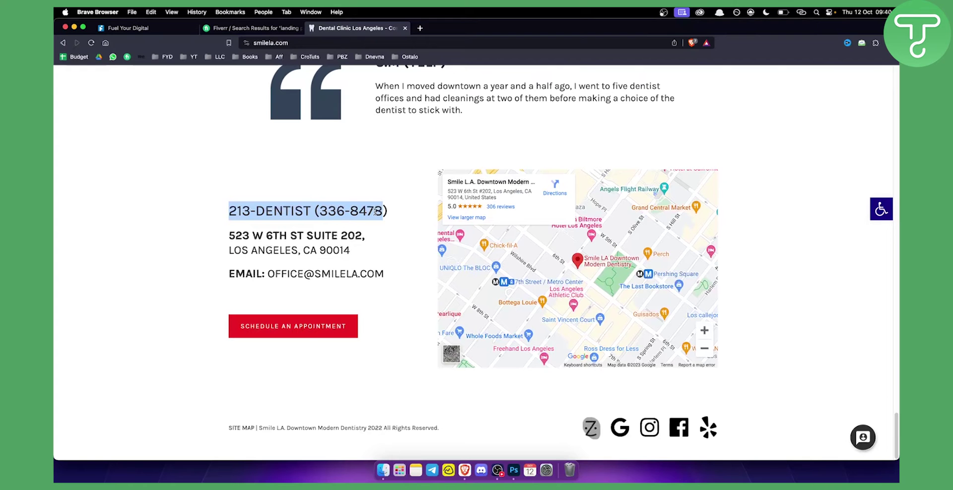
{"action": "left_click", "coordinate": [374, 211]}
{"action": "scroll", "coordinate": [355, 214], "scroll_direction": "up", "scroll_amount": 15}
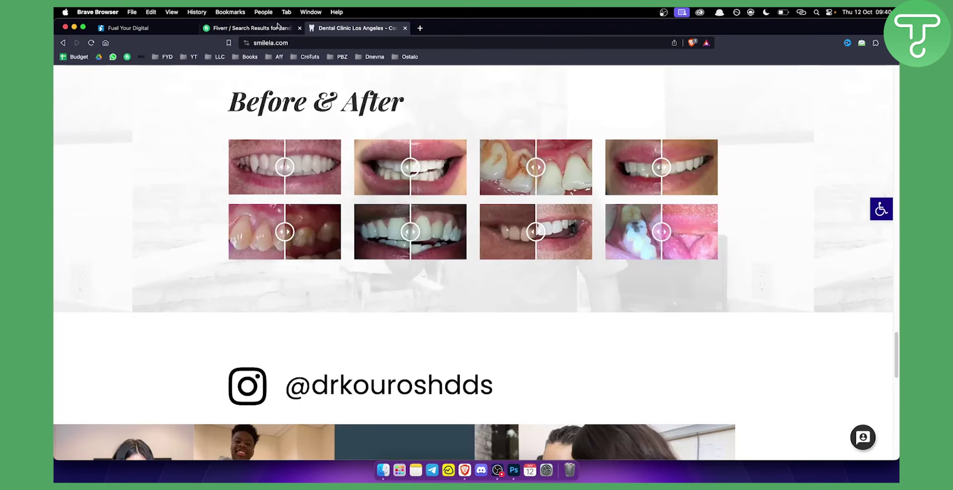
Step: Switch to the Fiverr results for "landing page for dentists" and compare the offers and starting prices with the GoHighLevel Websites page
{"action": "left_click", "coordinate": [277, 27]}
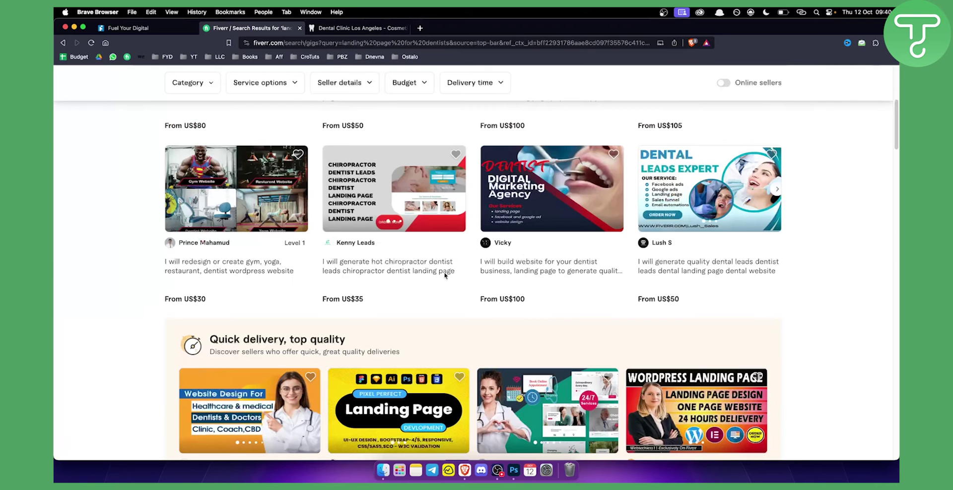
{"action": "scroll", "coordinate": [260, 126], "scroll_direction": "up", "scroll_amount": 5}
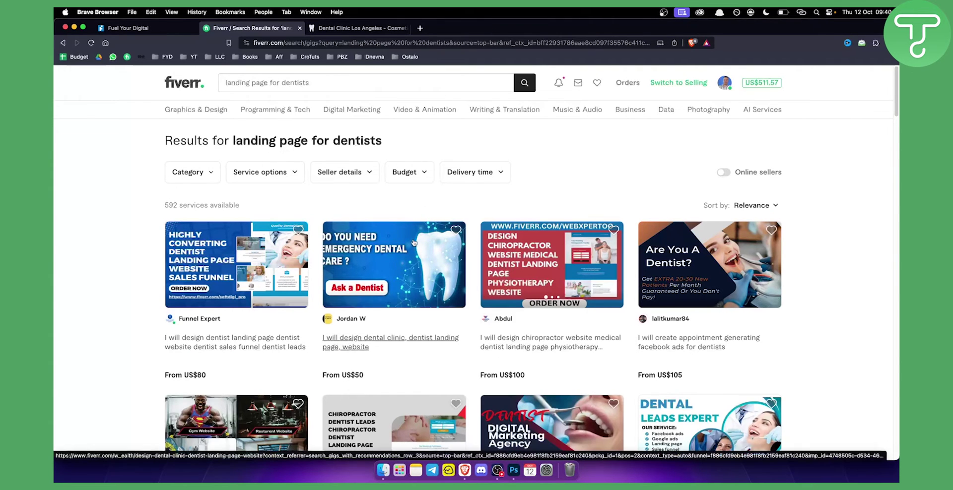
{"action": "left_click", "coordinate": [135, 31]}
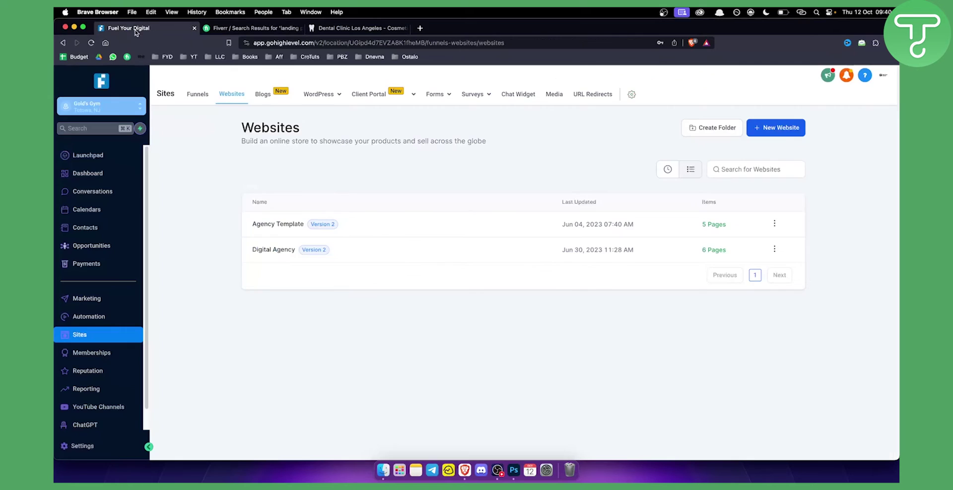
{"action": "left_click", "coordinate": [271, 29]}
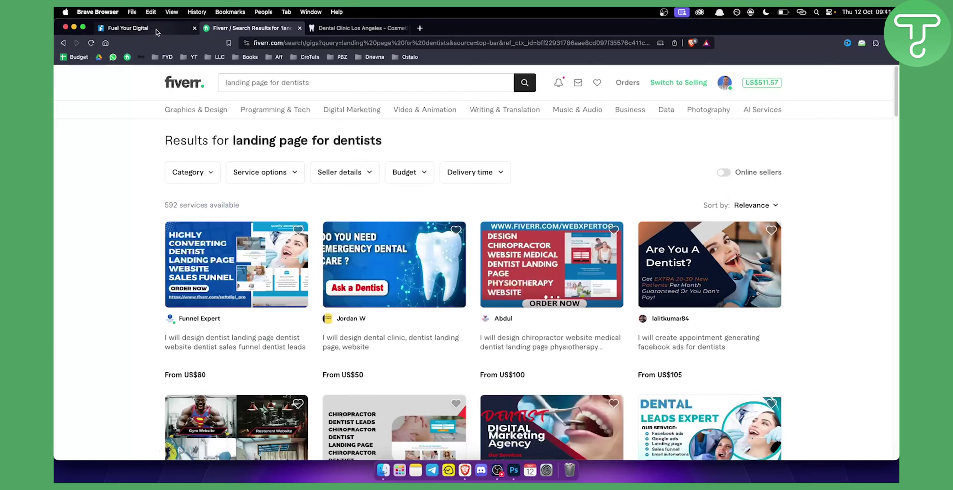
Step: Return to GoHighLevel, start a new website from templates, search the library for "denti" and open the Dentistry Care template
{"action": "left_click", "coordinate": [156, 31]}
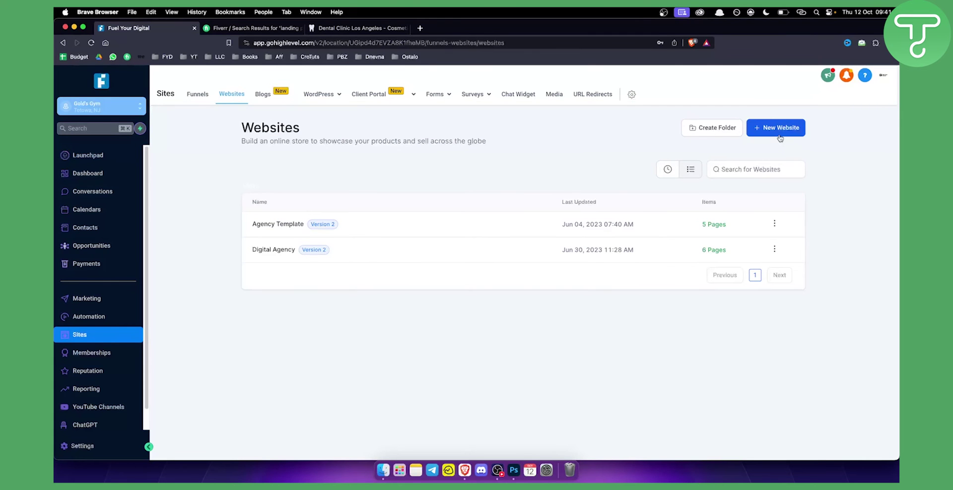
{"action": "left_click", "coordinate": [778, 130]}
{"action": "left_click", "coordinate": [578, 223]}
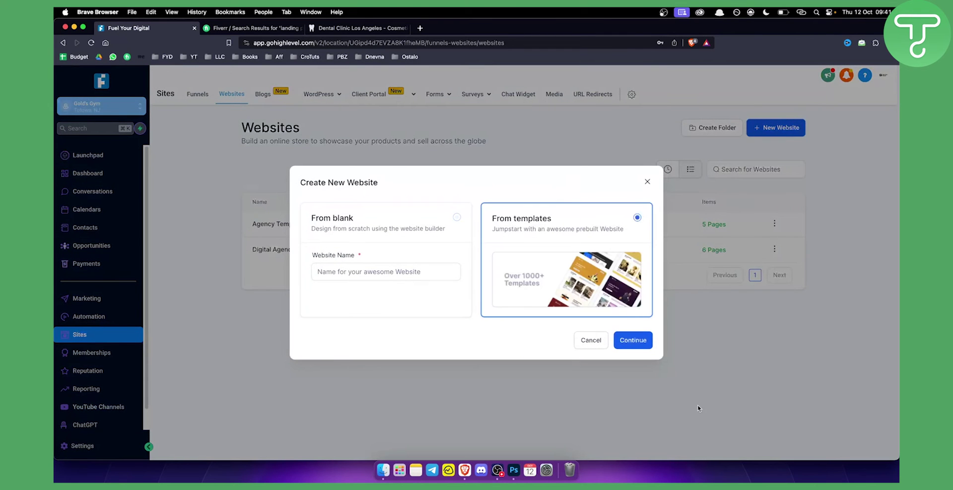
{"action": "left_click", "coordinate": [635, 339]}
{"action": "left_click", "coordinate": [630, 149]}
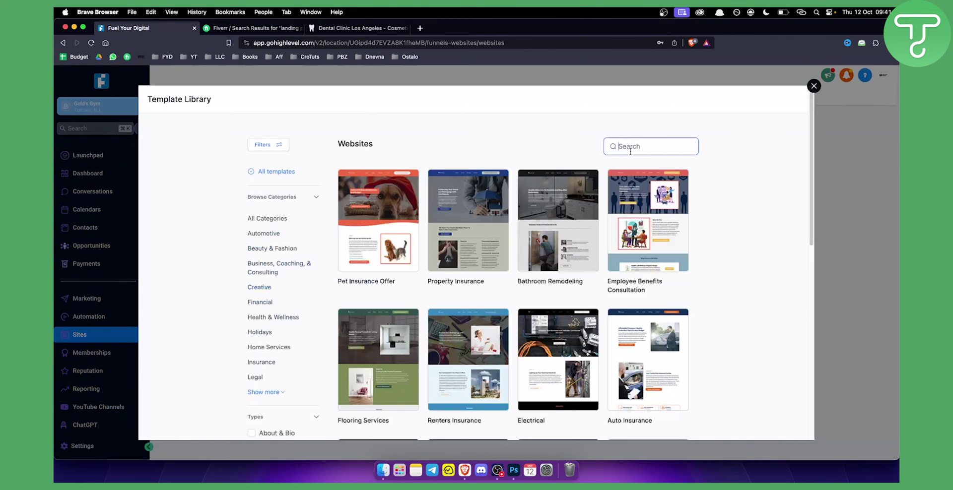
{"action": "type", "text": "denti"}
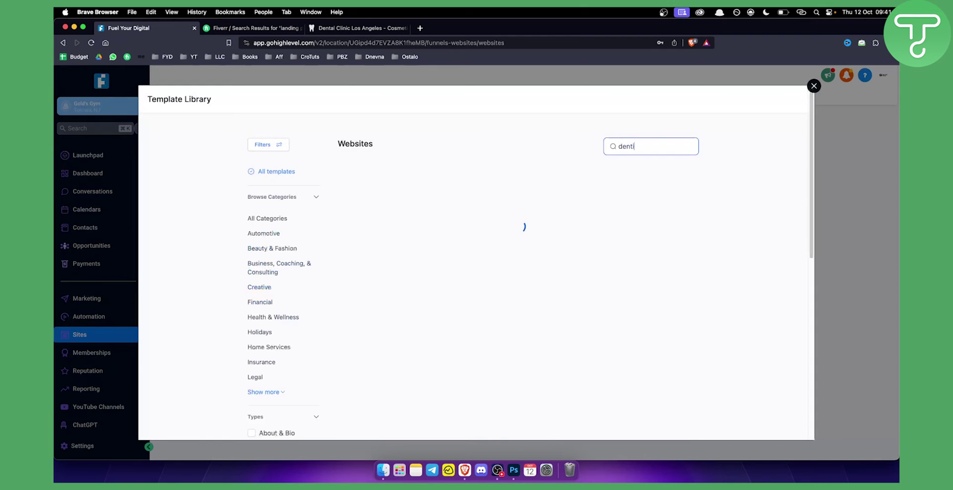
{"action": "left_click", "coordinate": [402, 214]}
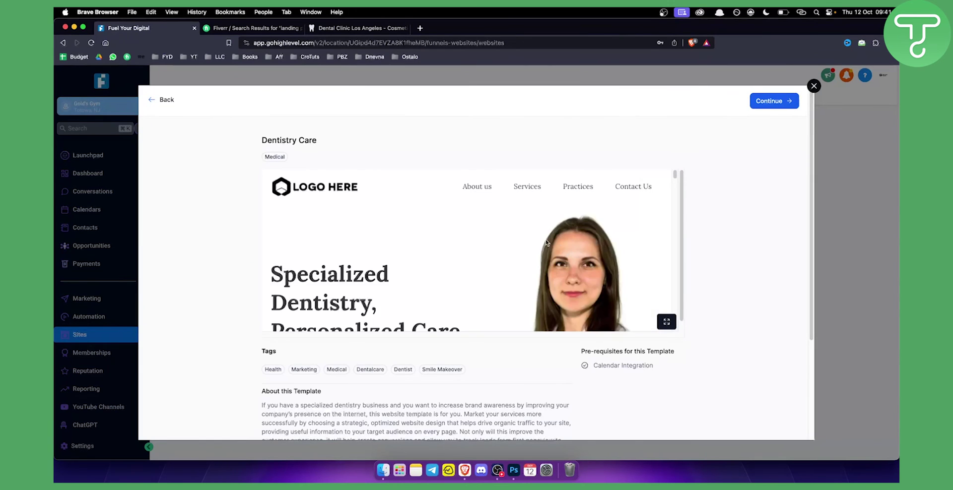
Step: Look over the Dentistry Care preview from its header to the Our Dental Services section and close the template library
{"action": "scroll", "coordinate": [511, 240], "scroll_direction": "down", "scroll_amount": 5}
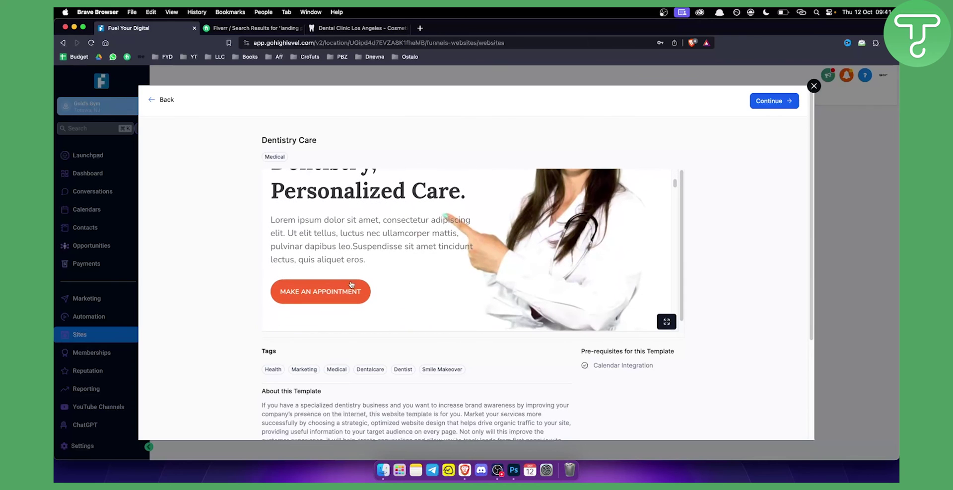
{"action": "scroll", "coordinate": [436, 260], "scroll_direction": "down", "scroll_amount": 4}
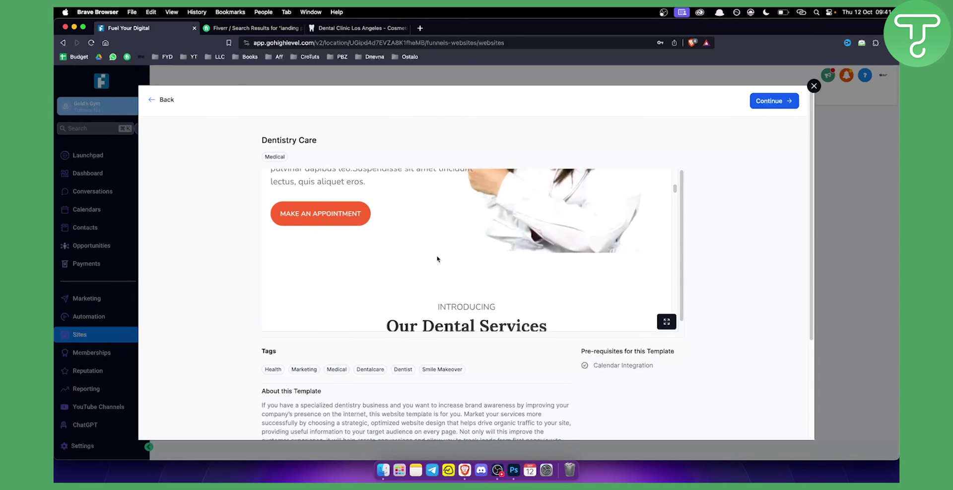
{"action": "scroll", "coordinate": [436, 256], "scroll_direction": "down", "scroll_amount": 5}
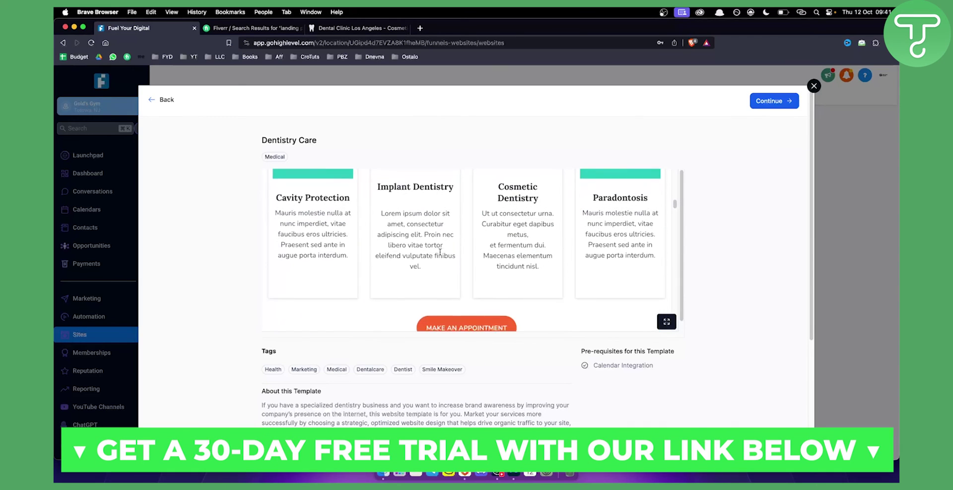
{"action": "scroll", "coordinate": [442, 258], "scroll_direction": "up", "scroll_amount": 2}
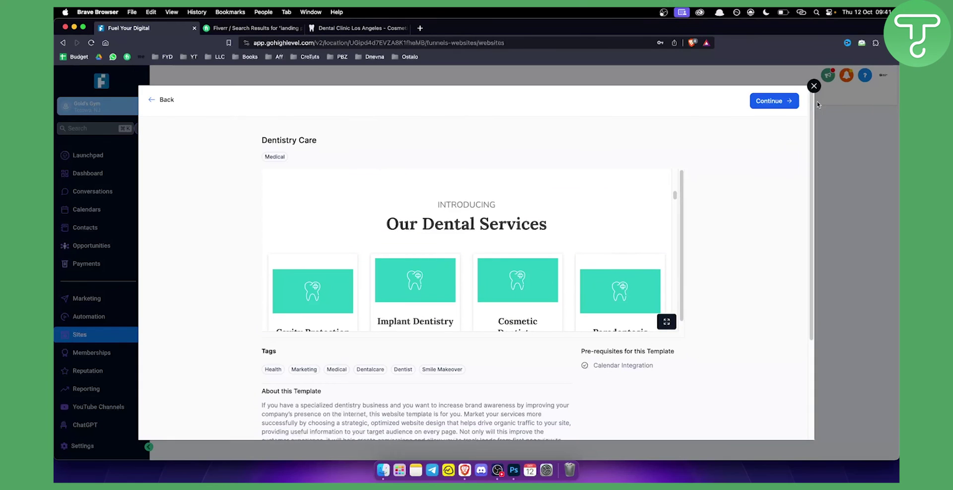
{"action": "left_click", "coordinate": [814, 85]}
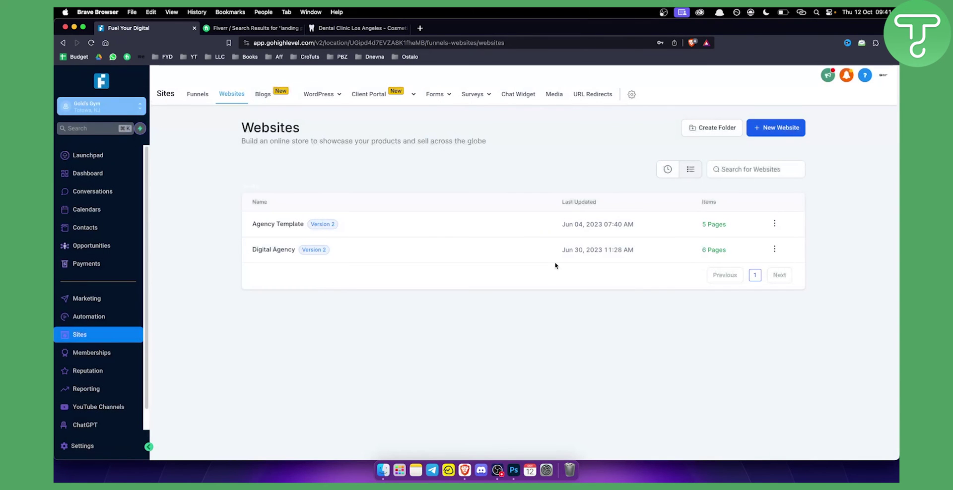